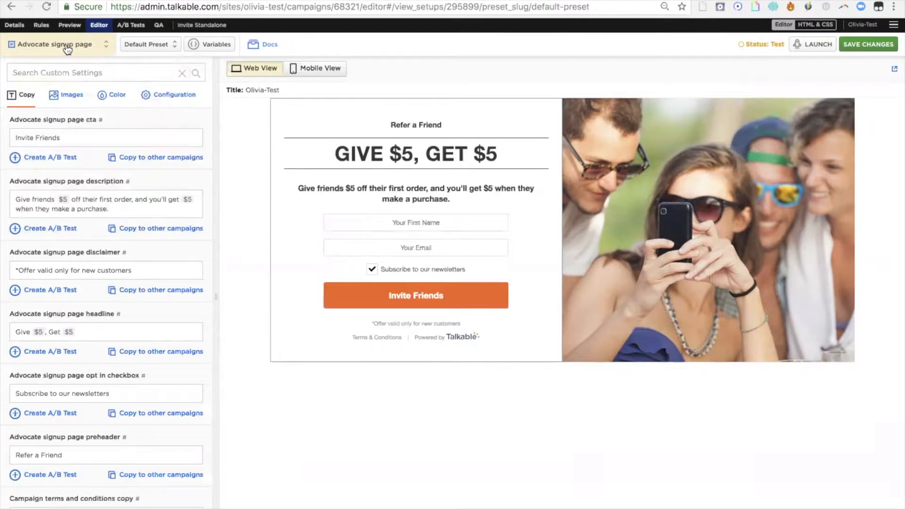
# Examine the Advocate signup page's configuration settings, including the available button corner styles.
pyautogui.click(68, 50)
pyautogui.click(67, 50)
pyautogui.click(174, 98)
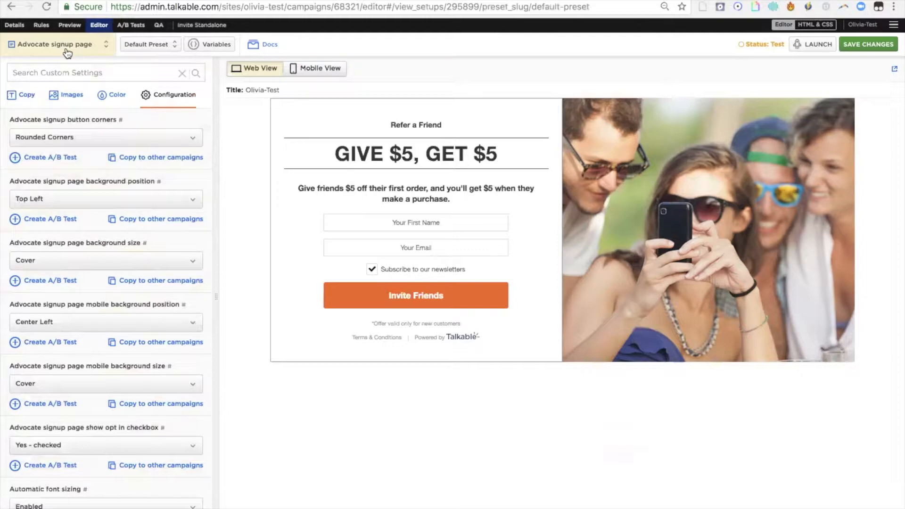
pyautogui.scroll(-8, 98, 317)
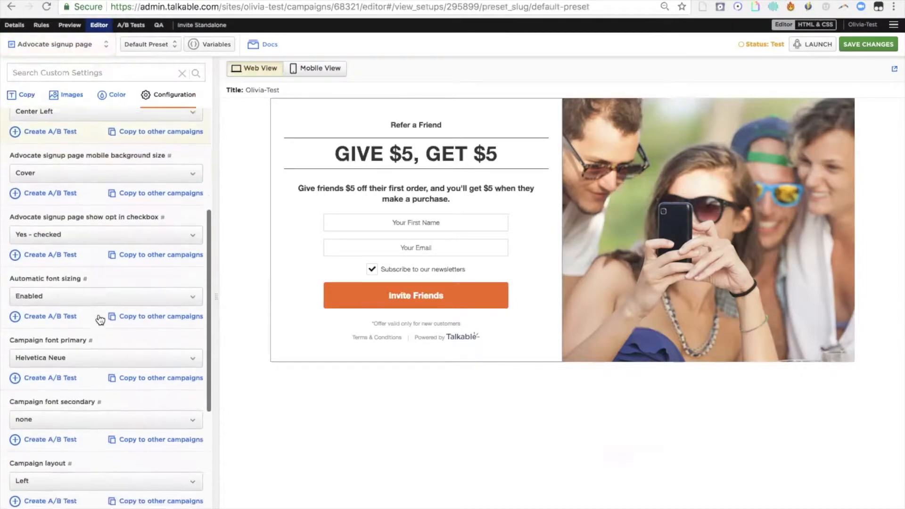
pyautogui.scroll(7, 98, 315)
pyautogui.scroll(1, 97, 317)
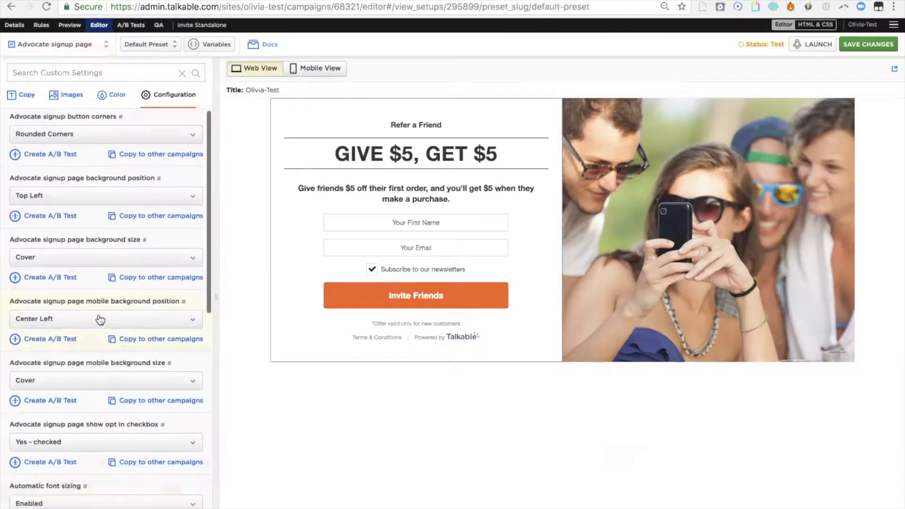
pyautogui.click(99, 140)
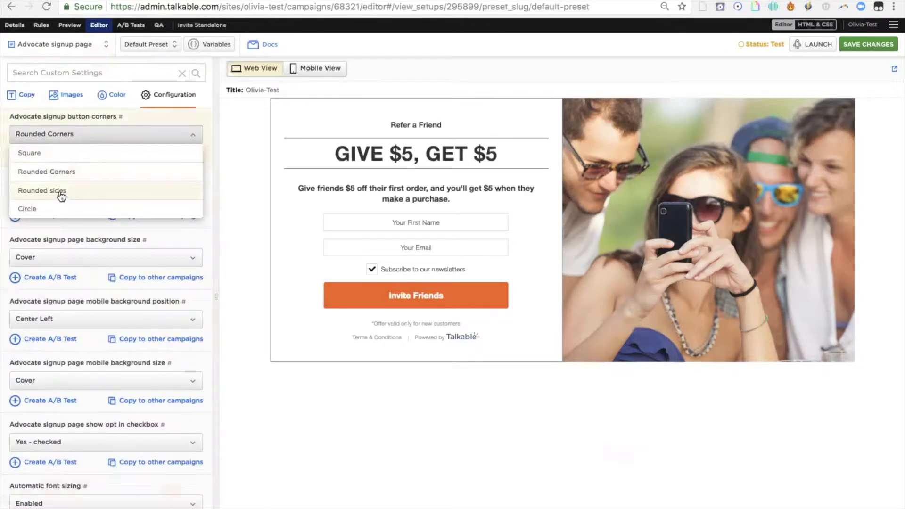
pyautogui.click(336, 438)
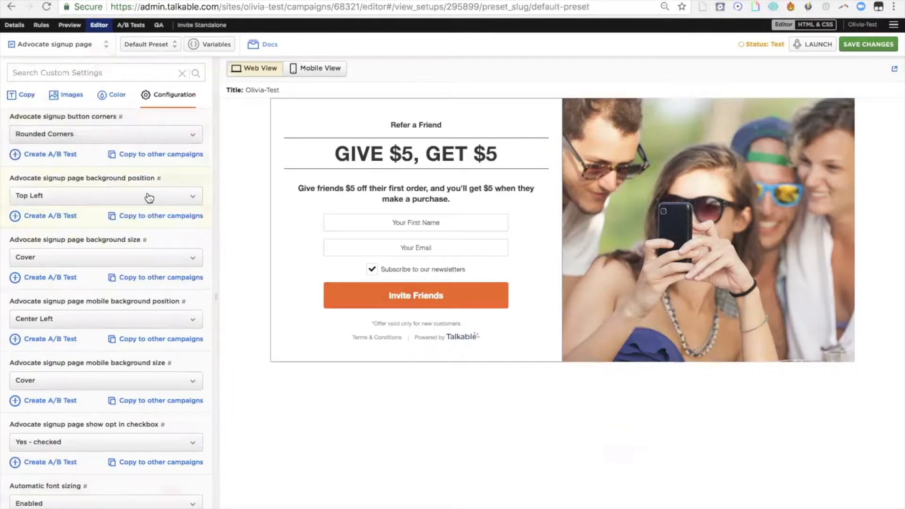
# Review the signup page's choices for the opt-in checkbox and the primary campaign font.
pyautogui.scroll(-1, 149, 197)
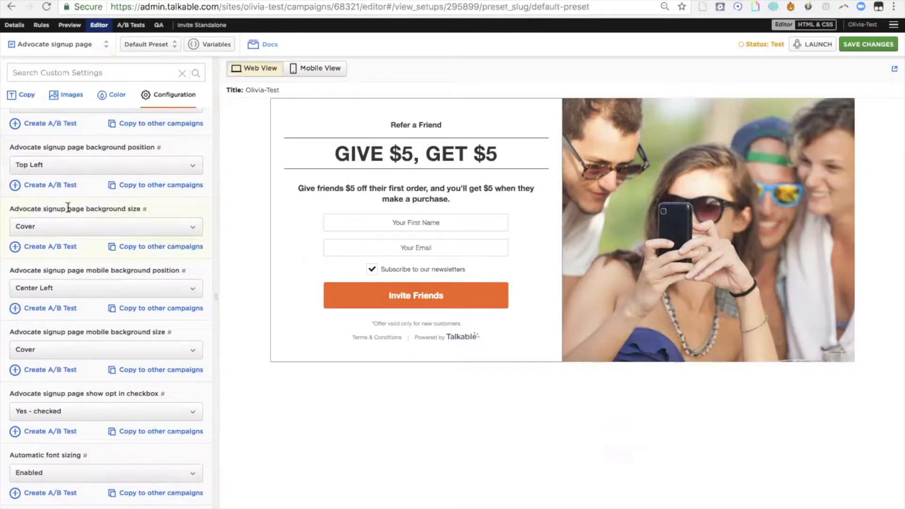
pyautogui.scroll(-3, 66, 208)
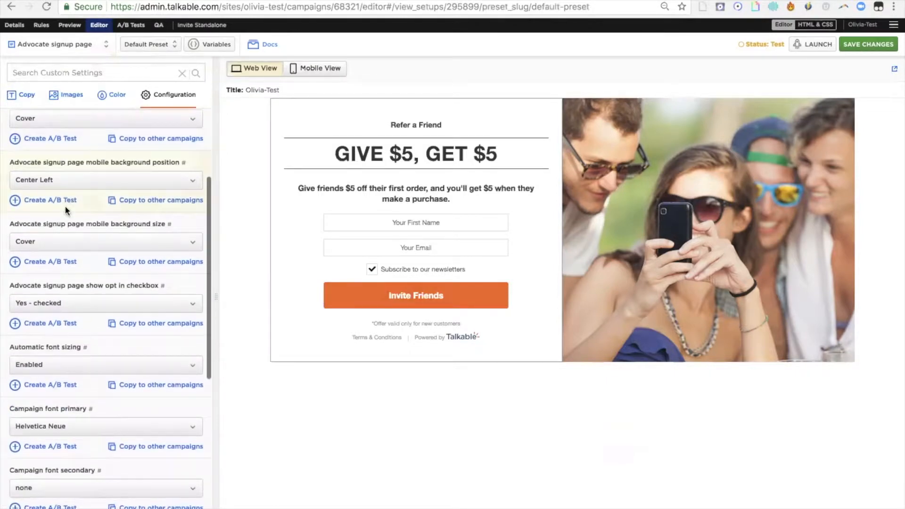
pyautogui.scroll(-1, 68, 211)
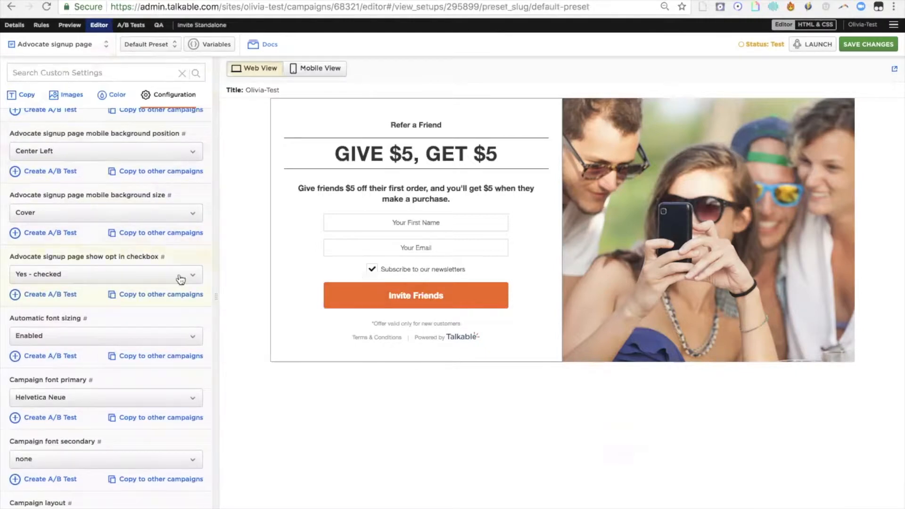
pyautogui.click(115, 275)
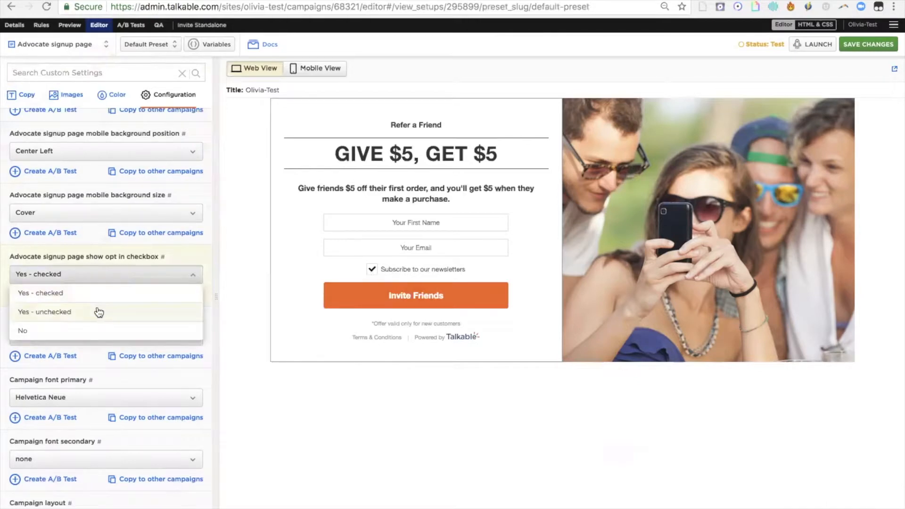
pyautogui.click(105, 276)
pyautogui.scroll(-2, 102, 277)
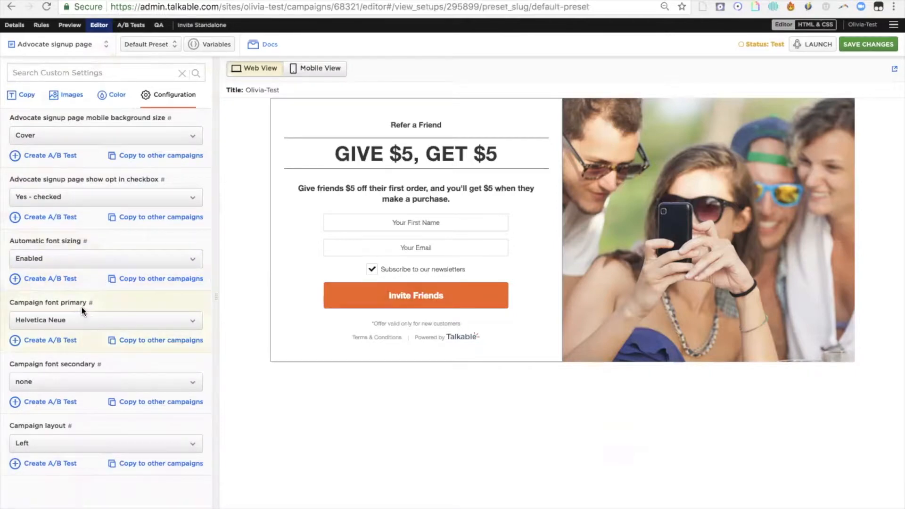
pyautogui.click(63, 318)
pyautogui.scroll(3, 84, 408)
pyautogui.scroll(10, 84, 408)
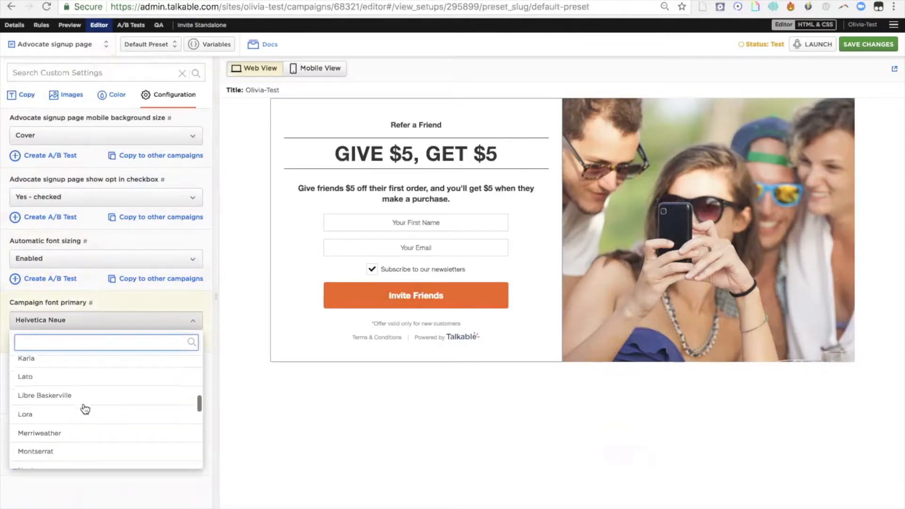
pyautogui.click(260, 442)
pyautogui.scroll(5, 162, 270)
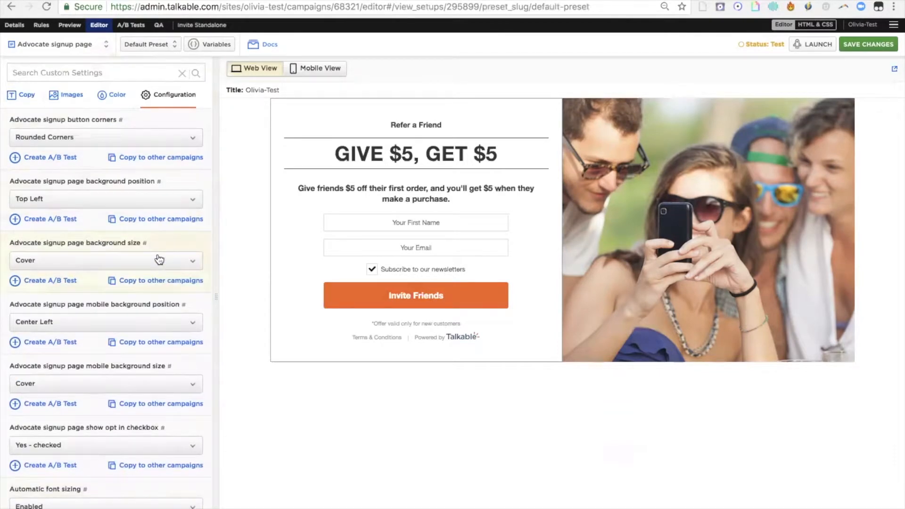
# Switch the editor to the Advocate share page and review its sharing channel settings.
pyautogui.click(51, 44)
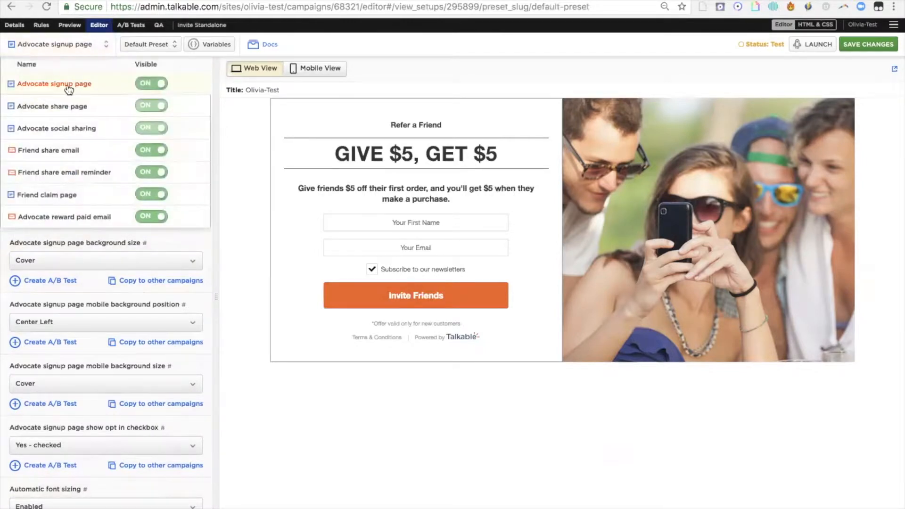
pyautogui.click(70, 106)
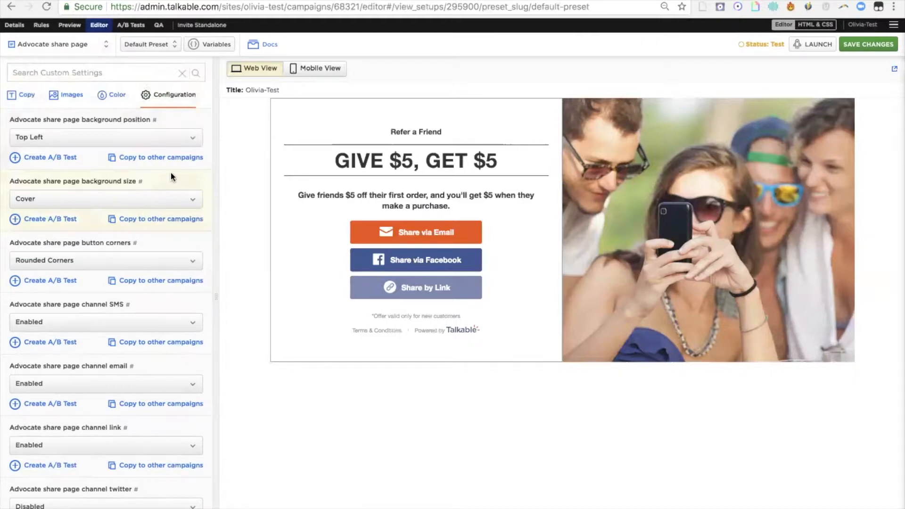
pyautogui.scroll(-5, 171, 177)
pyautogui.scroll(-3, 171, 177)
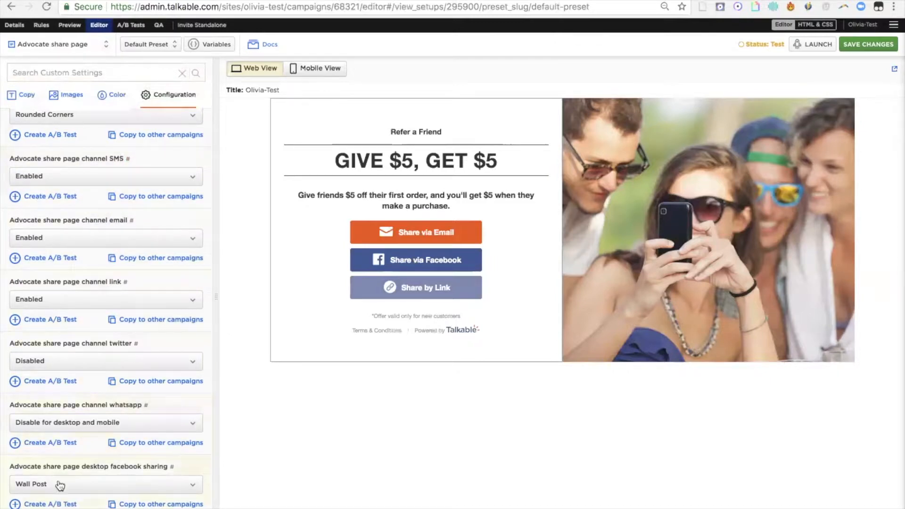
pyautogui.scroll(-1, 110, 466)
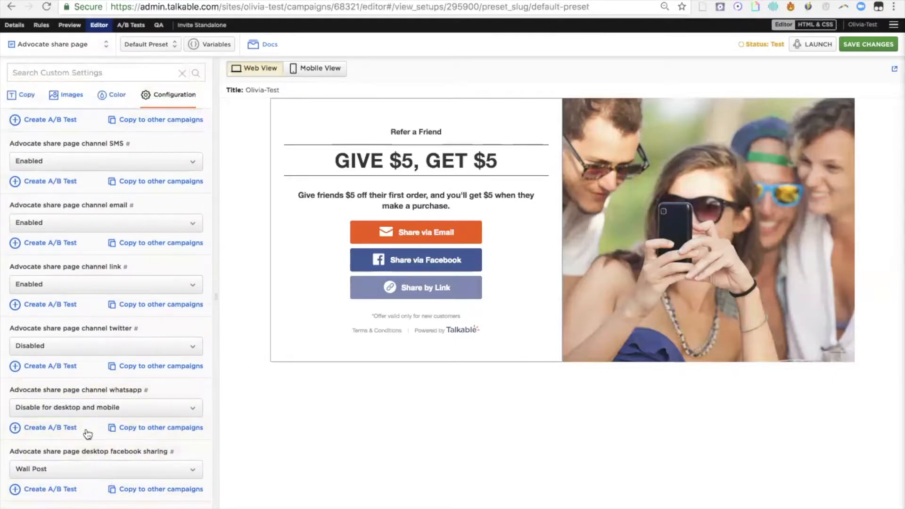
# Set the share page's desktop Facebook sharing to Both and save the changes.
pyautogui.scroll(-5, 88, 472)
pyautogui.click(113, 359)
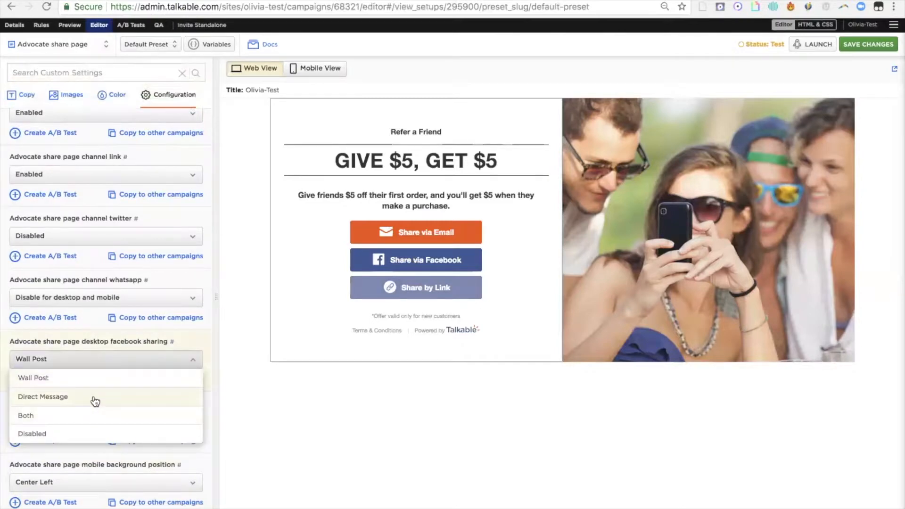
pyautogui.click(60, 420)
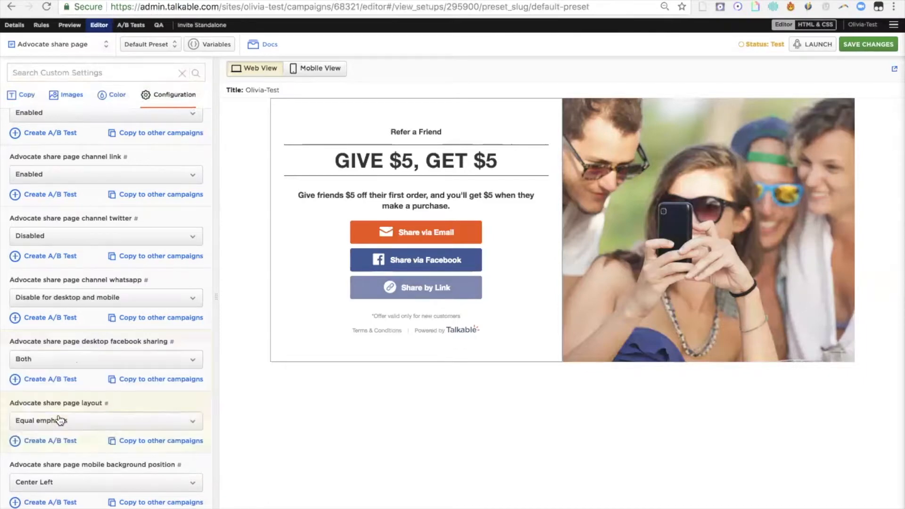
pyautogui.click(865, 46)
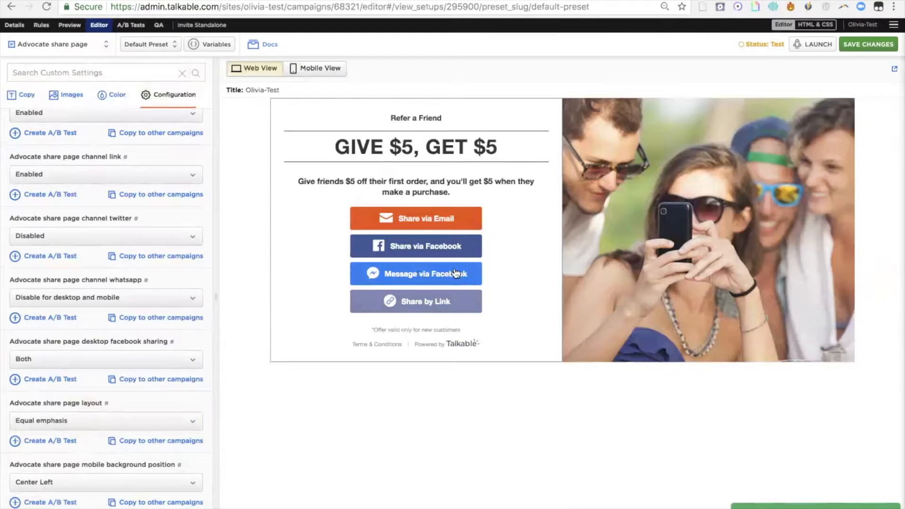
# Set the share page's link channel to Disabled and save the changes.
pyautogui.scroll(2, 126, 285)
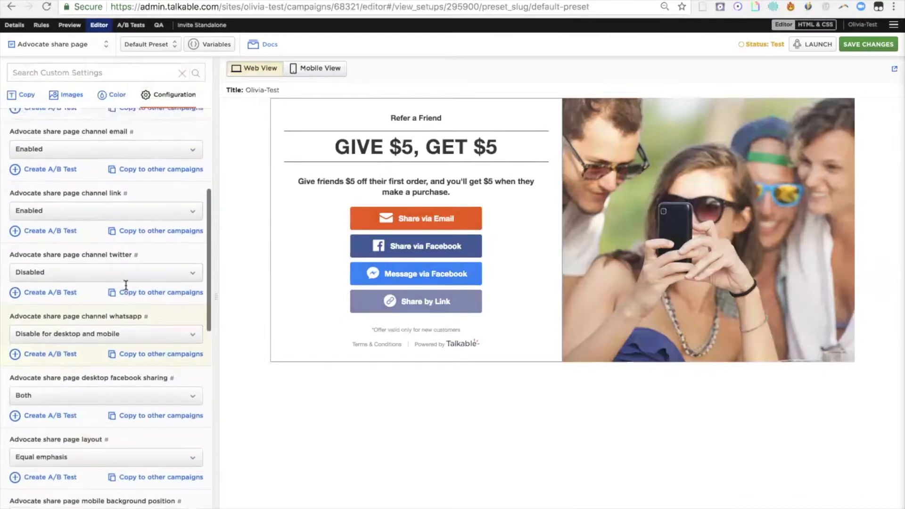
pyautogui.scroll(3, 126, 284)
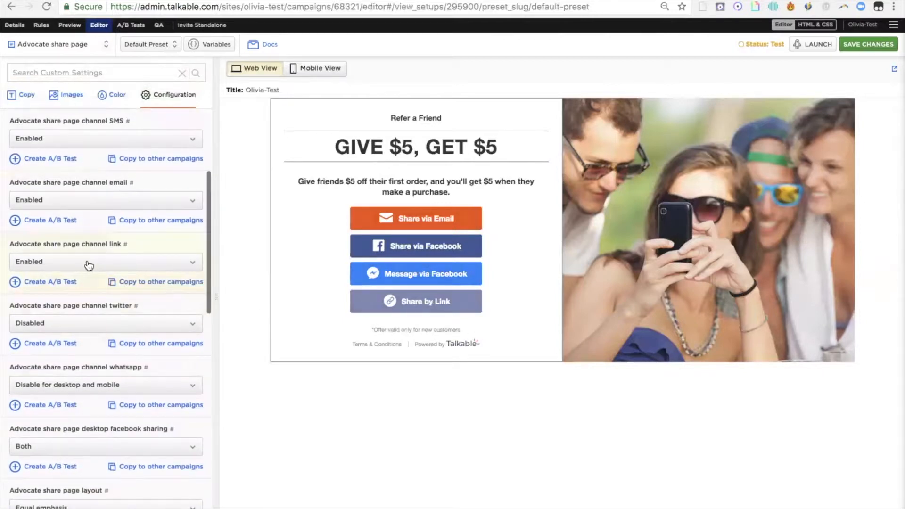
pyautogui.click(89, 266)
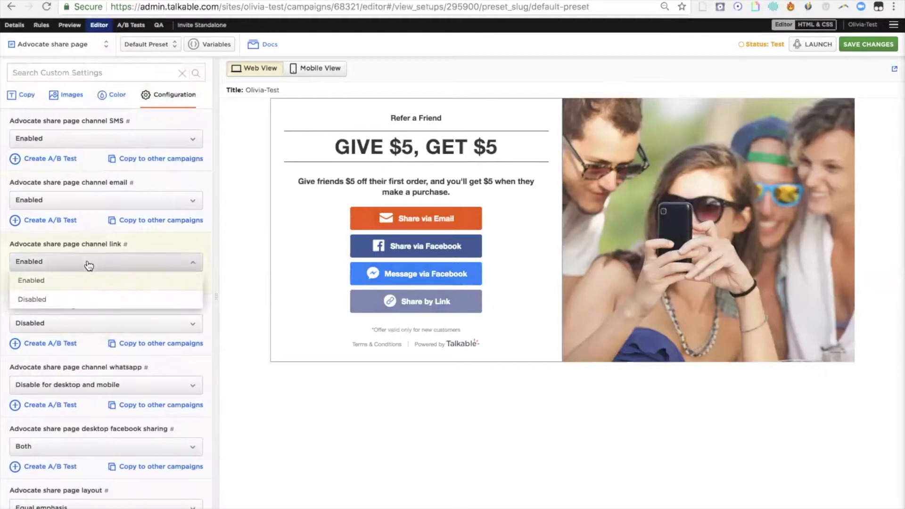
pyautogui.click(89, 294)
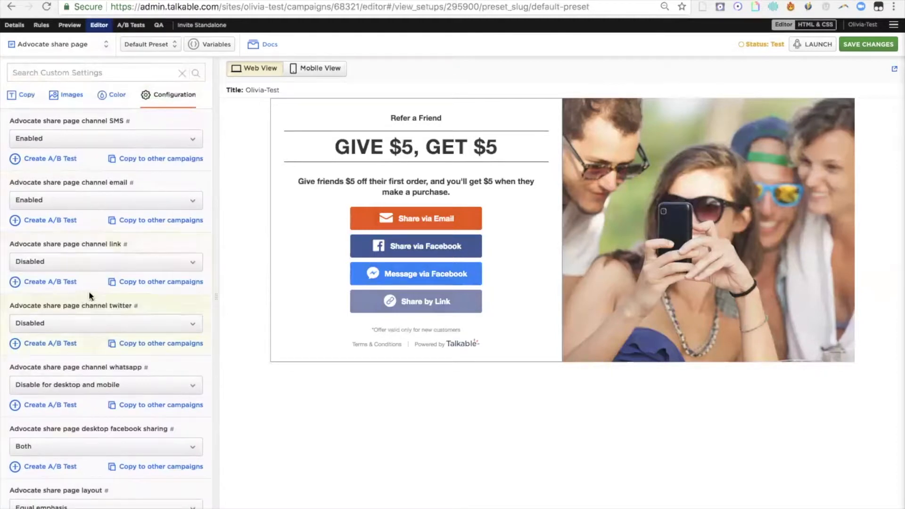
pyautogui.click(869, 44)
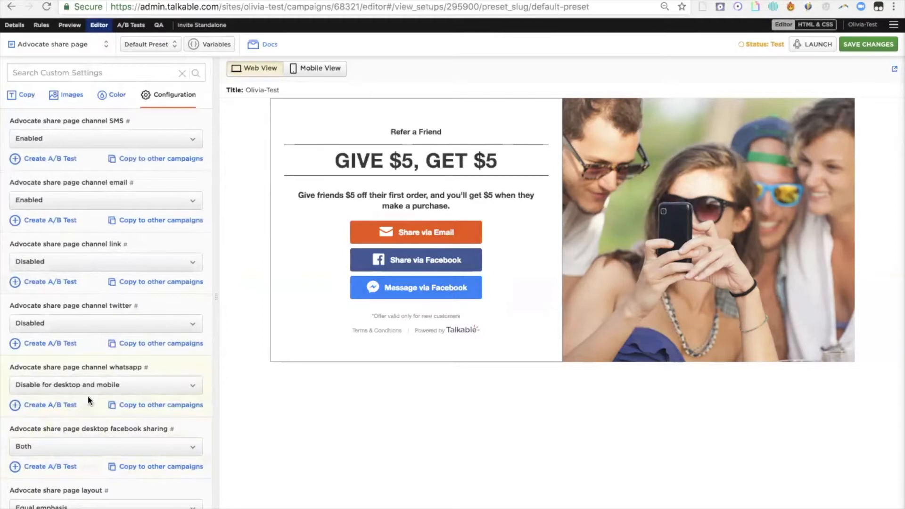
# Change the Advocate share page layout to Email emphasis and save the changes.
pyautogui.scroll(-4, 89, 400)
pyautogui.scroll(-1, 78, 314)
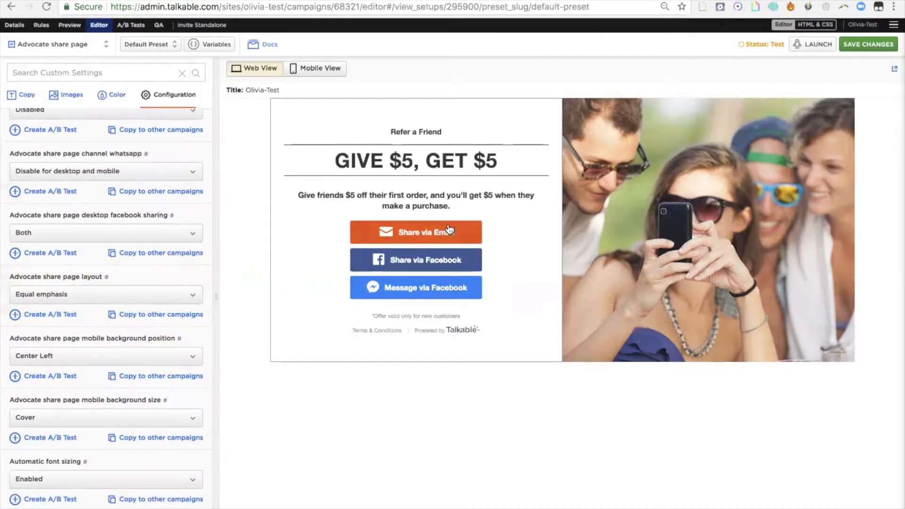
pyautogui.click(133, 298)
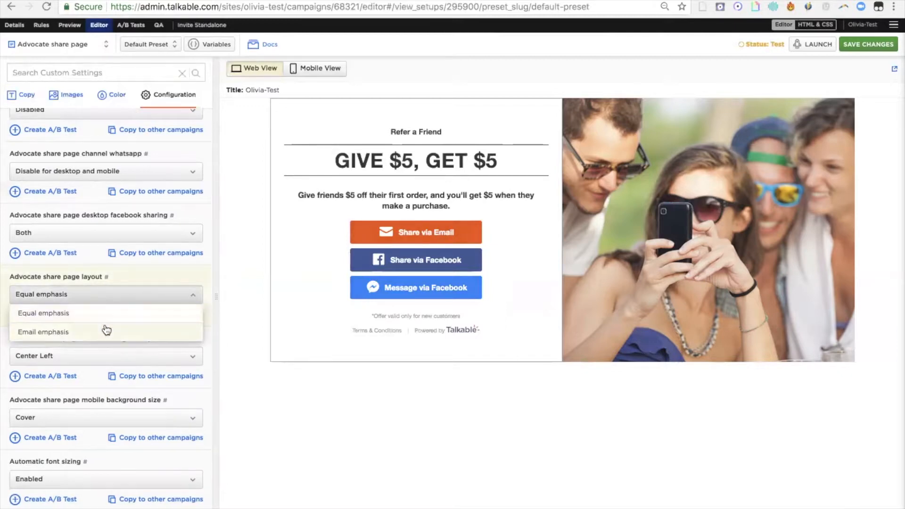
pyautogui.click(107, 330)
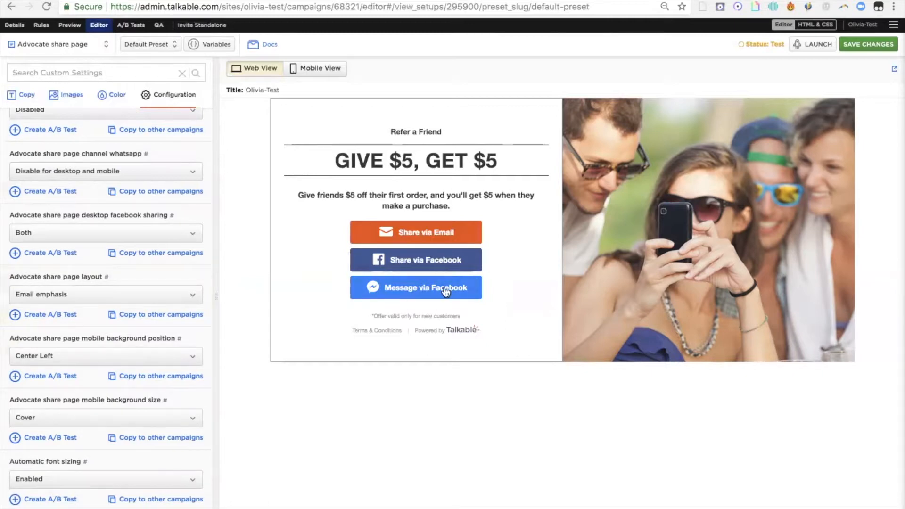
pyautogui.click(878, 45)
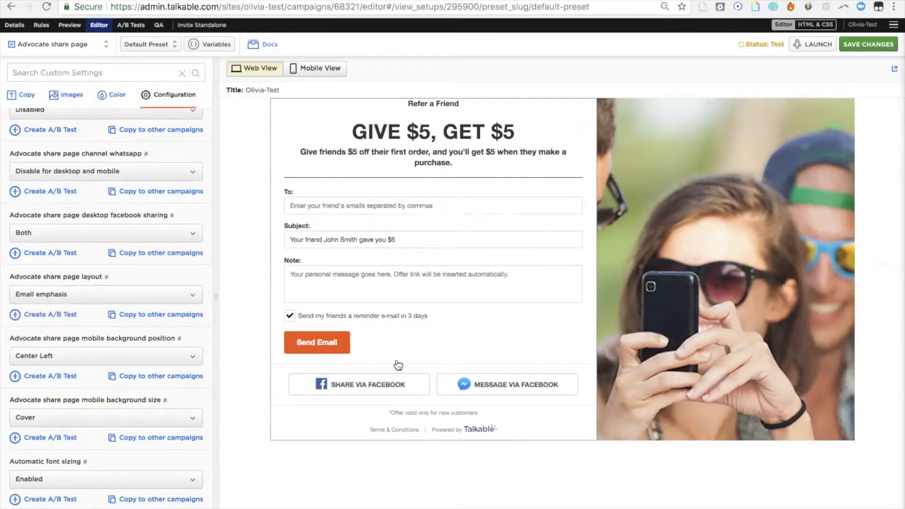
# Set the campaign layout to Right and save the changes.
pyautogui.scroll(-7, 101, 247)
pyautogui.scroll(10, 101, 247)
pyautogui.scroll(-10, 101, 247)
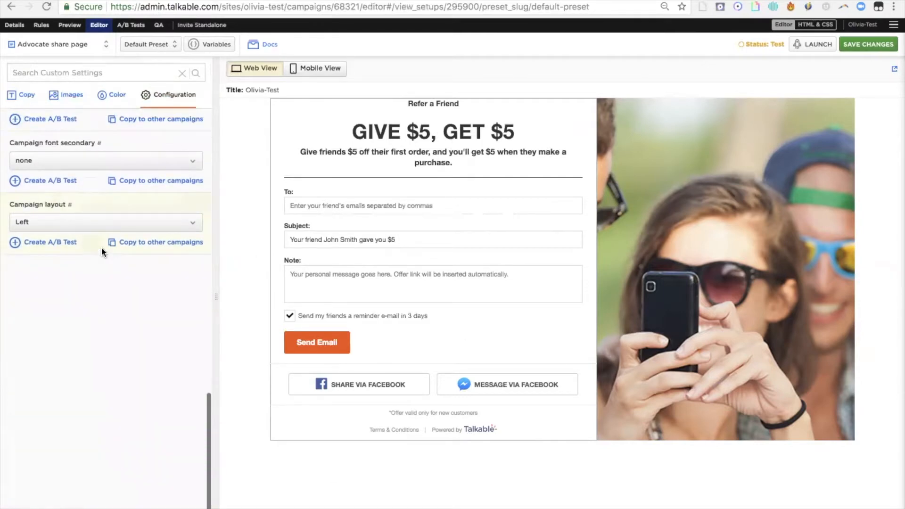
pyautogui.click(71, 223)
pyautogui.click(64, 254)
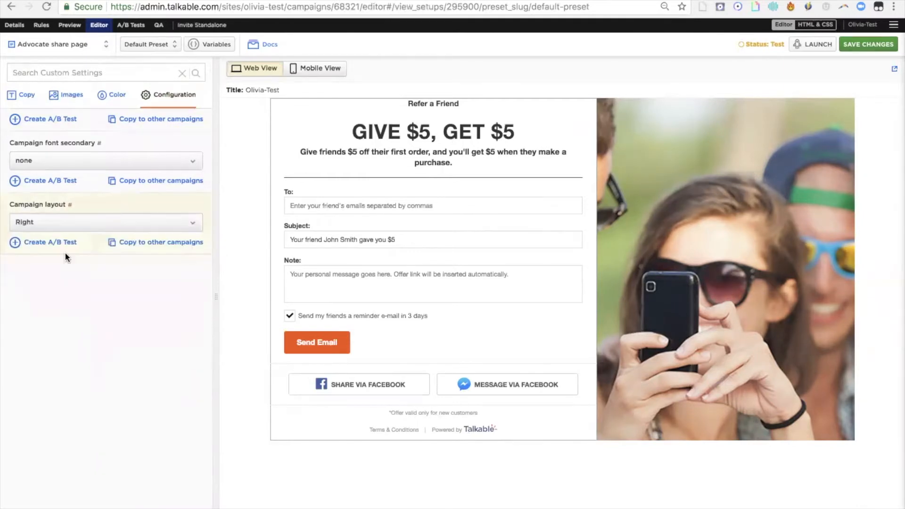
pyautogui.click(863, 47)
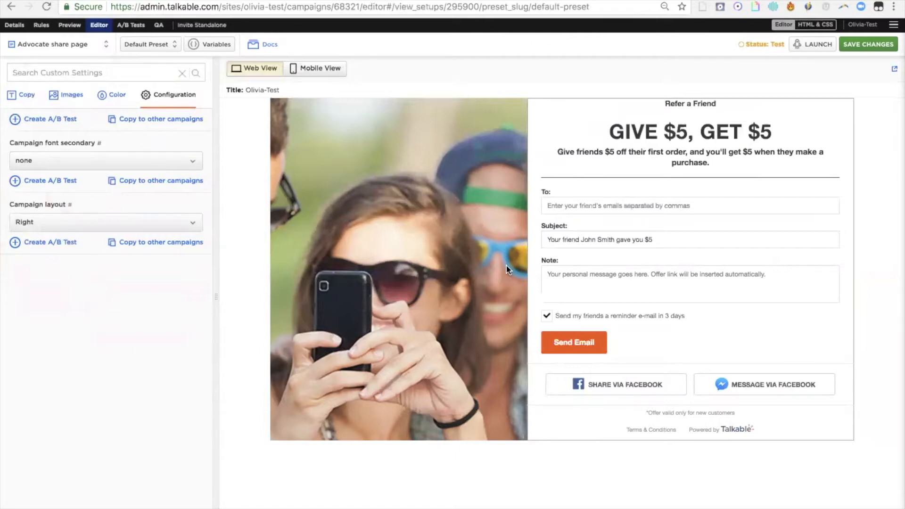
# Start a new A/B test for the campaign layout and review its variants and campaign selection.
pyautogui.click(35, 245)
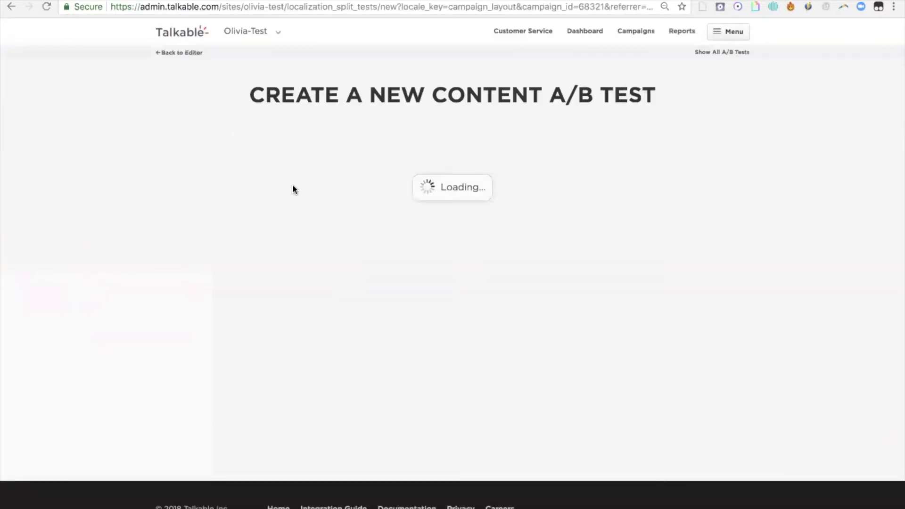
pyautogui.scroll(-2, 308, 270)
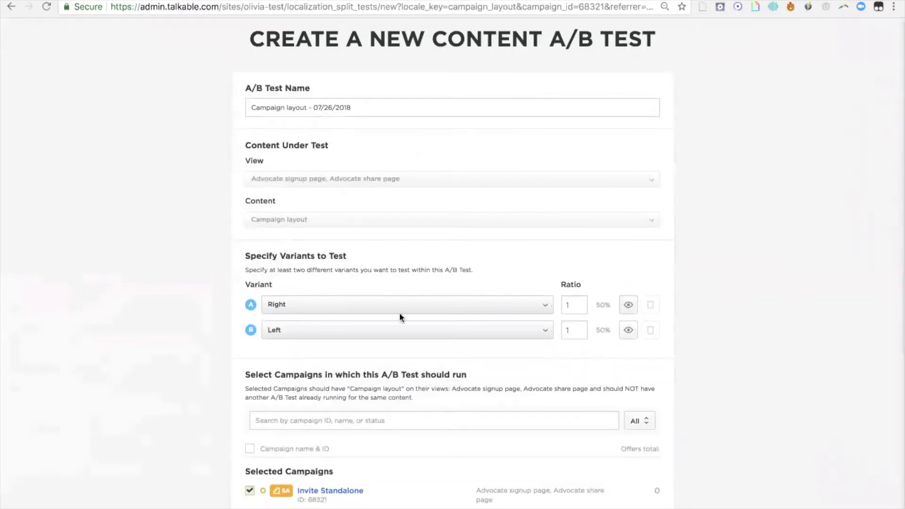
pyautogui.scroll(-5, 363, 324)
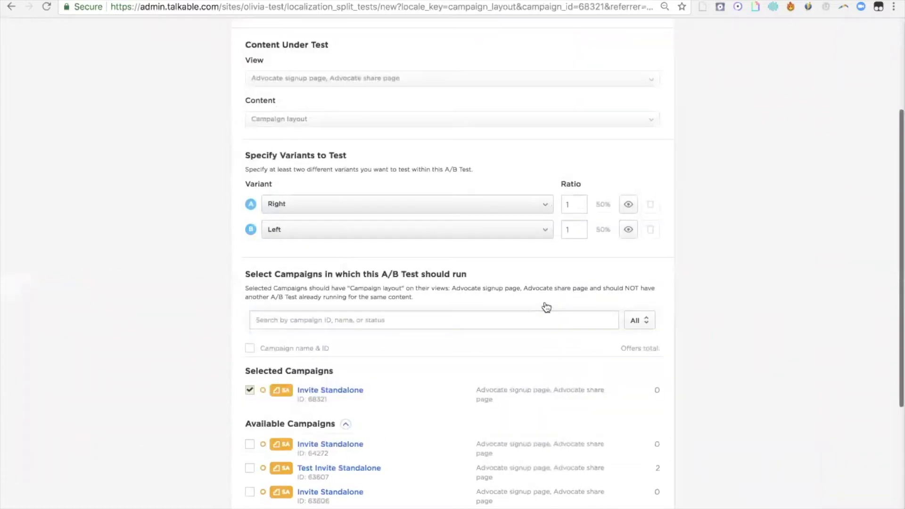
pyautogui.scroll(-1, 398, 338)
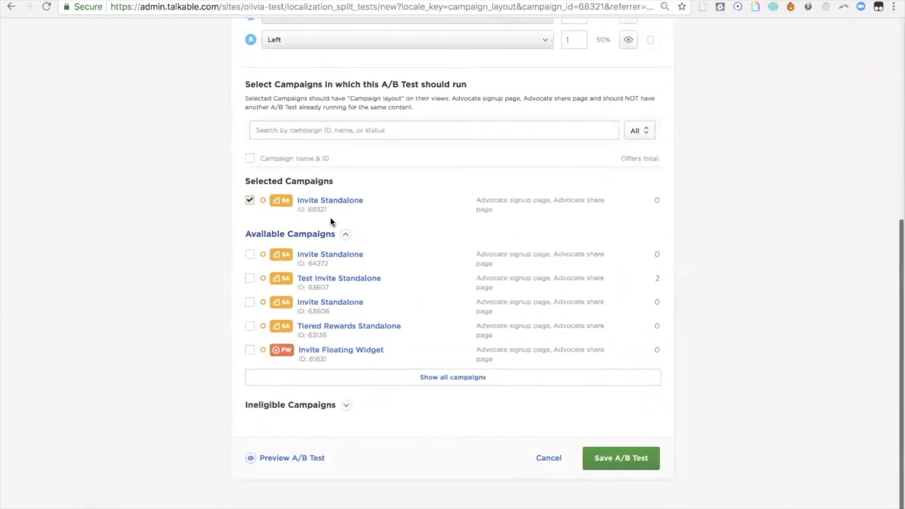
# Save the campaign layout A/B test and review it in the Advocate share page's configuration settings.
pyautogui.click(605, 465)
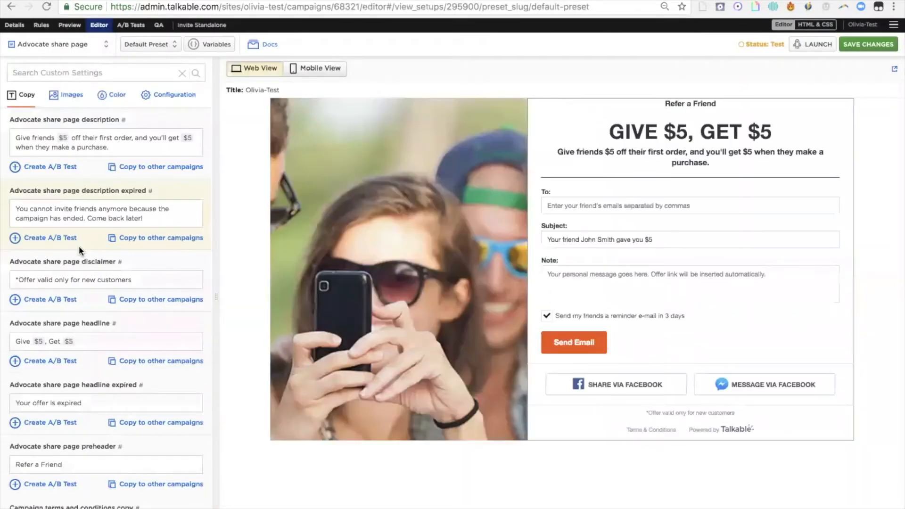
pyautogui.scroll(-10, 73, 313)
pyautogui.scroll(3, 72, 312)
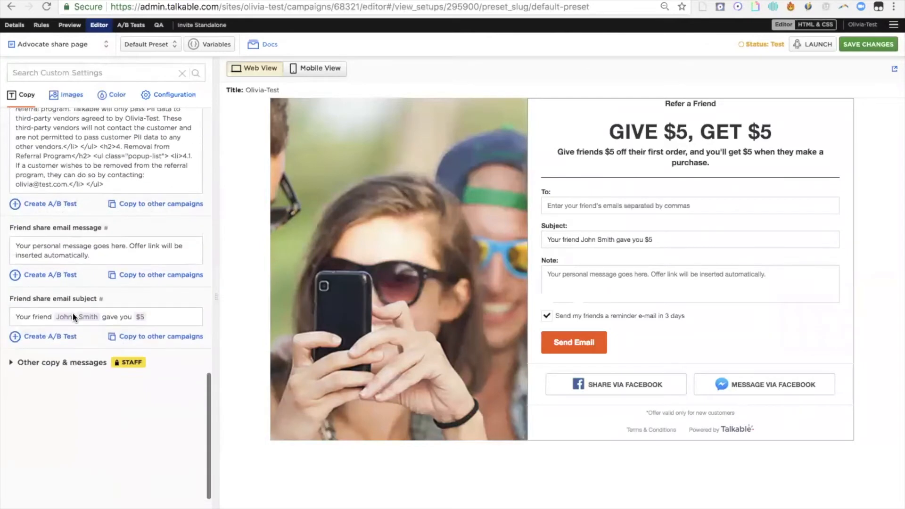
pyautogui.click(168, 94)
pyautogui.scroll(-10, 143, 342)
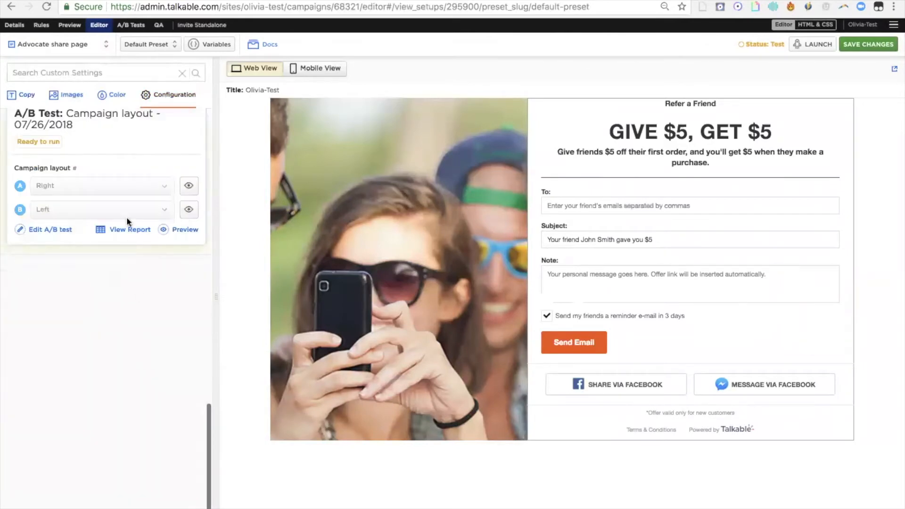
pyautogui.scroll(3, 132, 157)
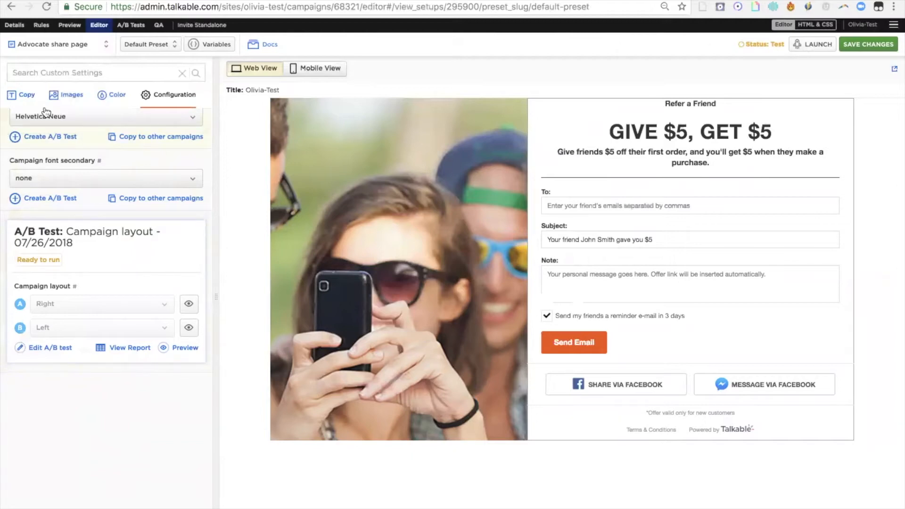
# Switch to the Friend share email and set its layout to Text only.
pyautogui.scroll(15, 117, 335)
pyautogui.click(80, 46)
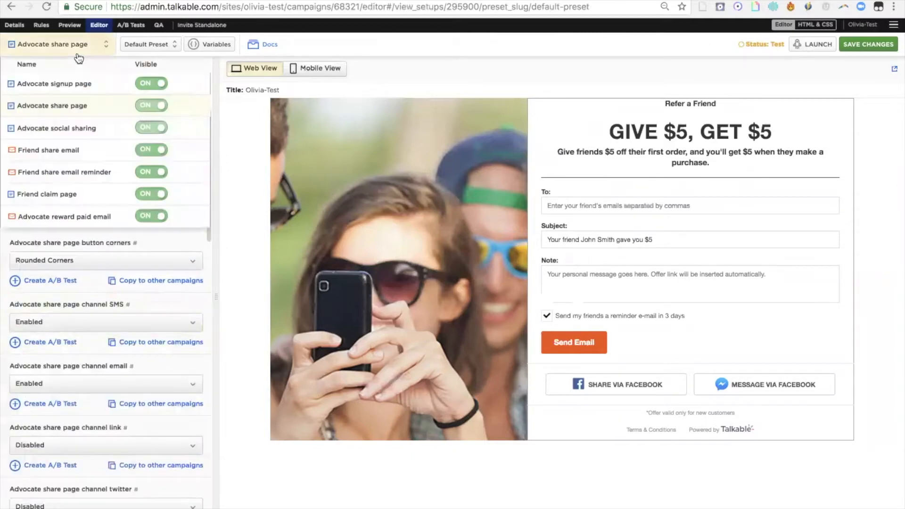
pyautogui.click(66, 150)
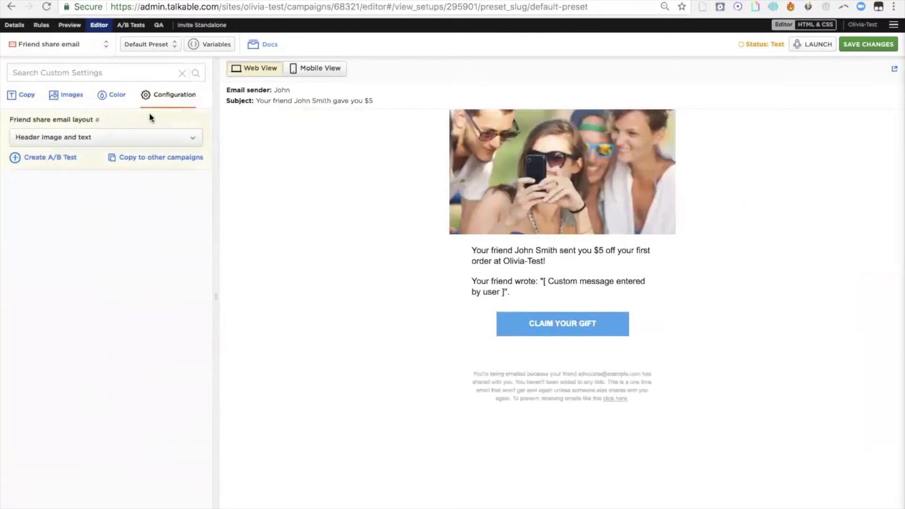
pyautogui.click(95, 139)
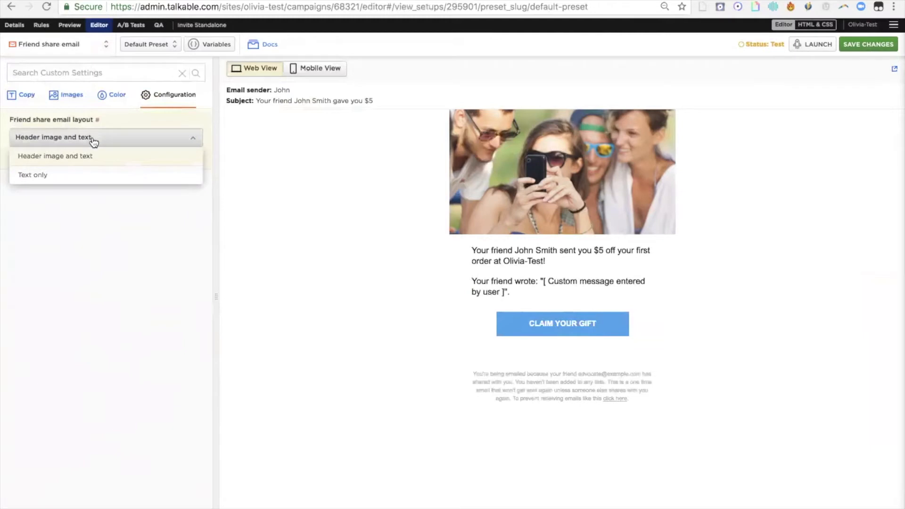
pyautogui.click(83, 177)
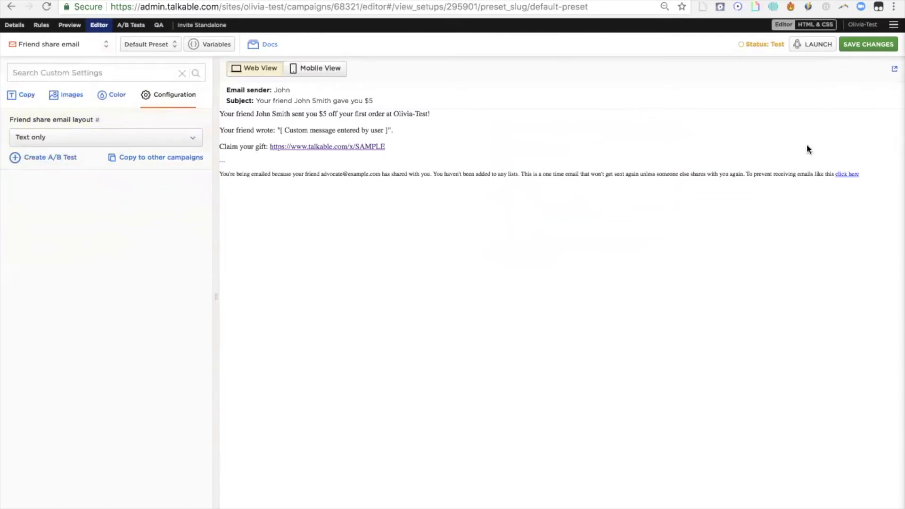
# Open the Friend claim page and review its configuration settings, including the opt-in checkbox, page layout and background options.
pyautogui.click(66, 44)
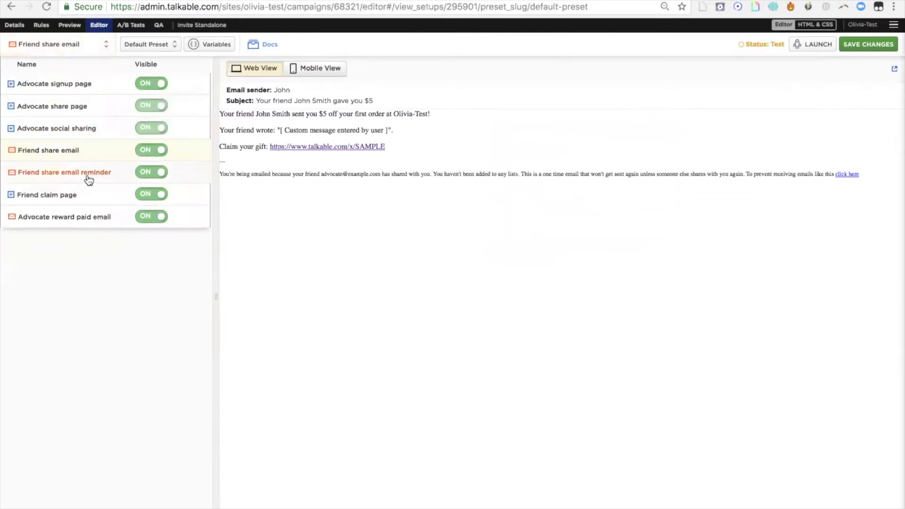
pyautogui.click(74, 191)
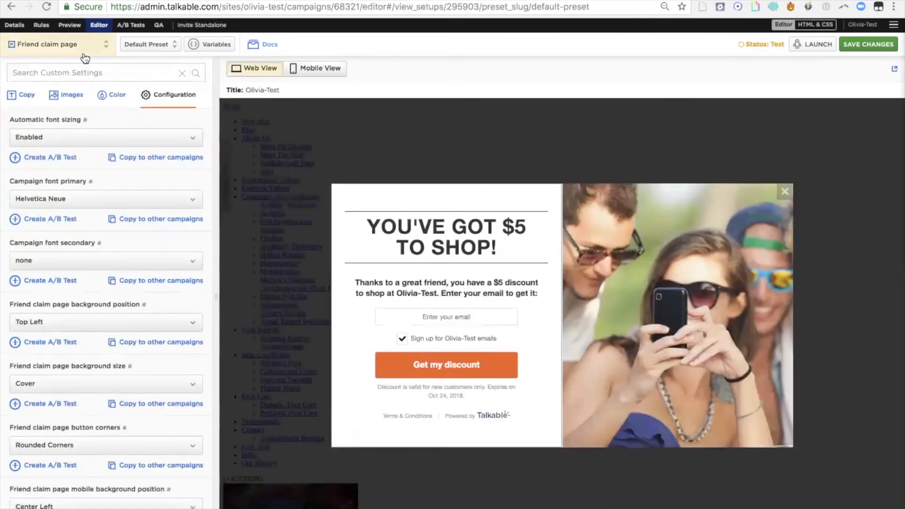
pyautogui.scroll(-3, 95, 396)
pyautogui.scroll(-10, 96, 409)
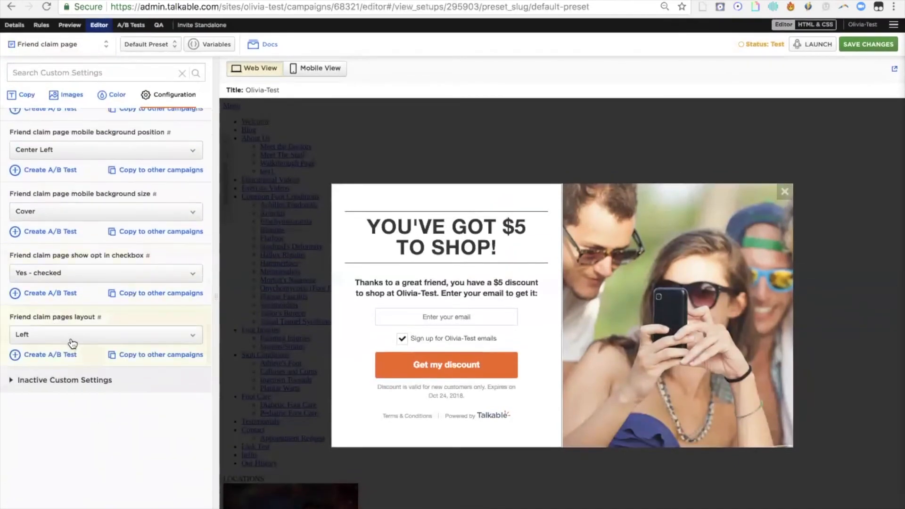
pyautogui.scroll(2, 71, 343)
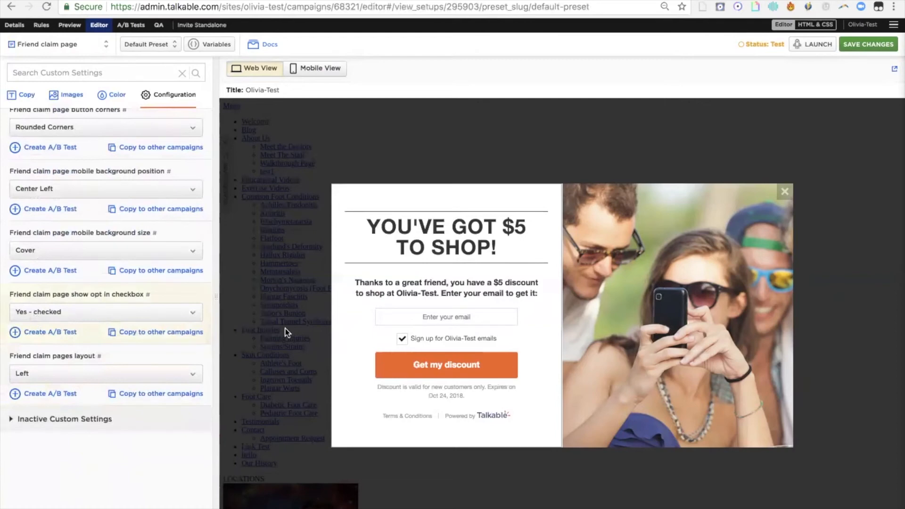
pyautogui.scroll(3, 96, 271)
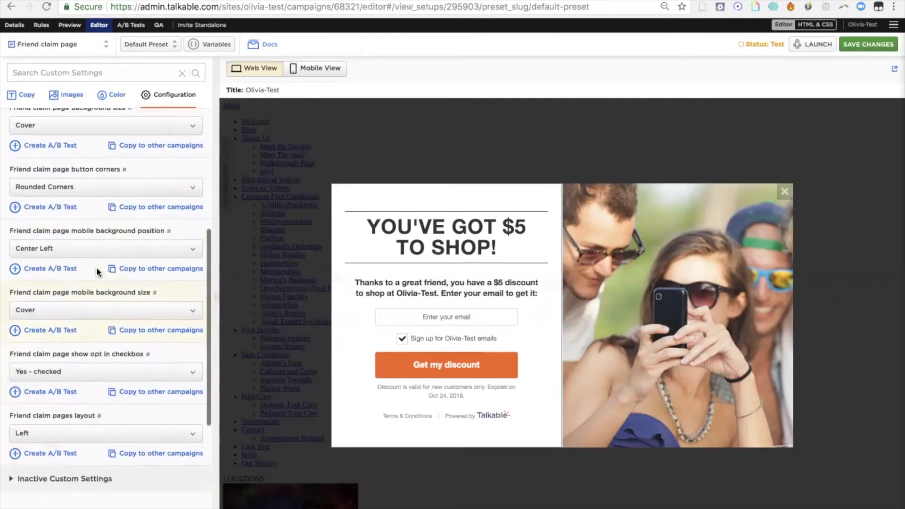
pyautogui.scroll(10, 96, 267)
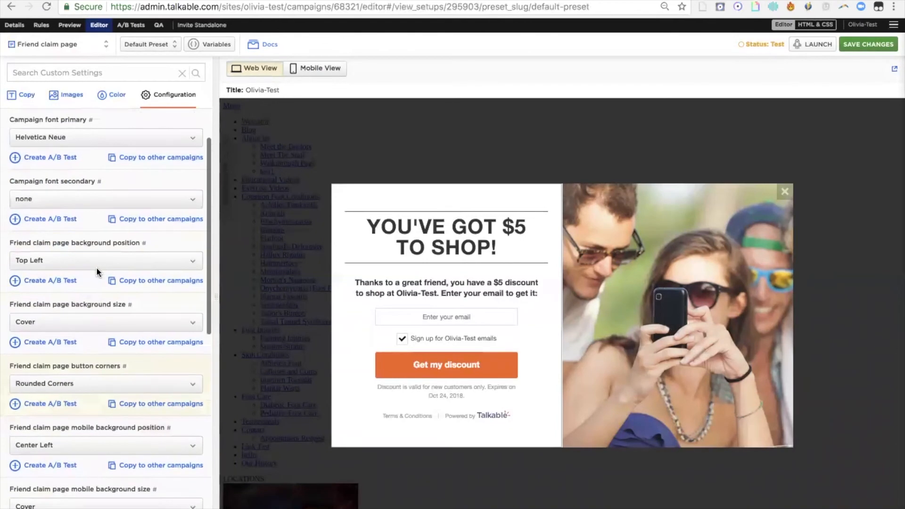
pyautogui.scroll(3, 131, 259)
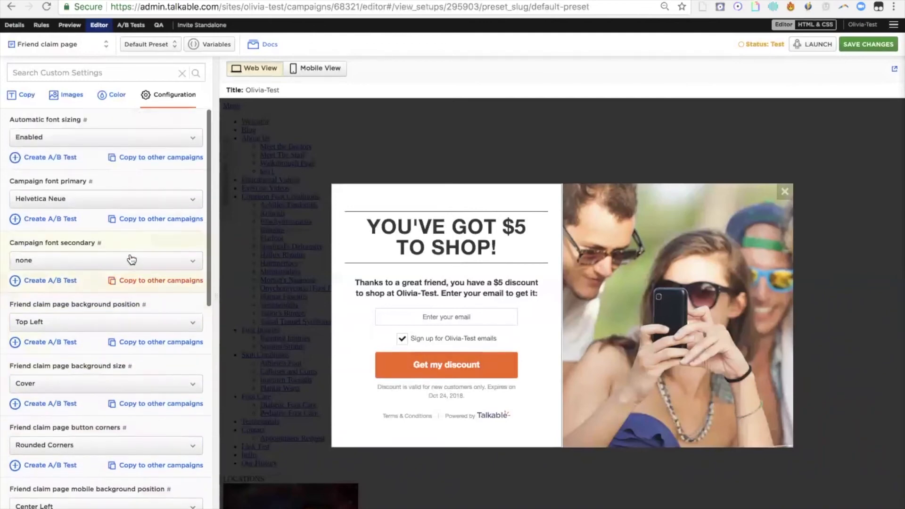
# Set the primary campaign font to Roboto on the Friend claim page and save the changes.
pyautogui.click(91, 199)
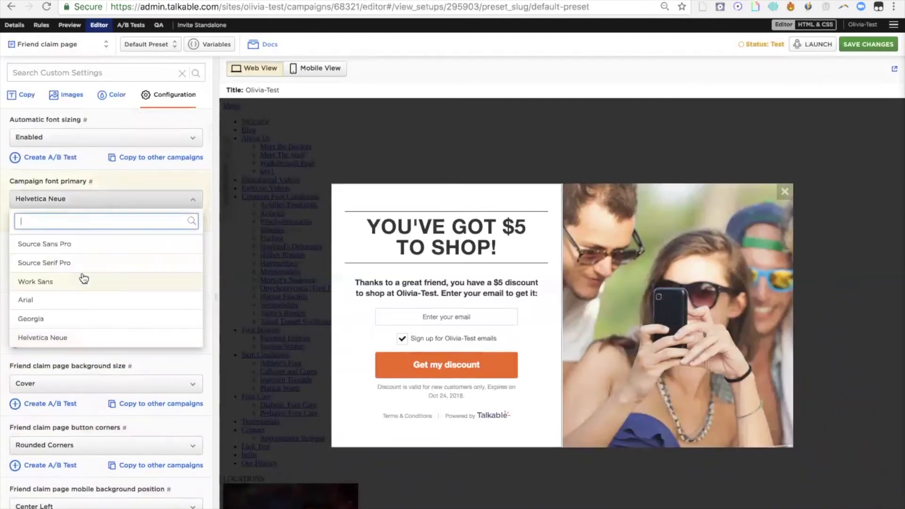
pyautogui.scroll(3, 89, 257)
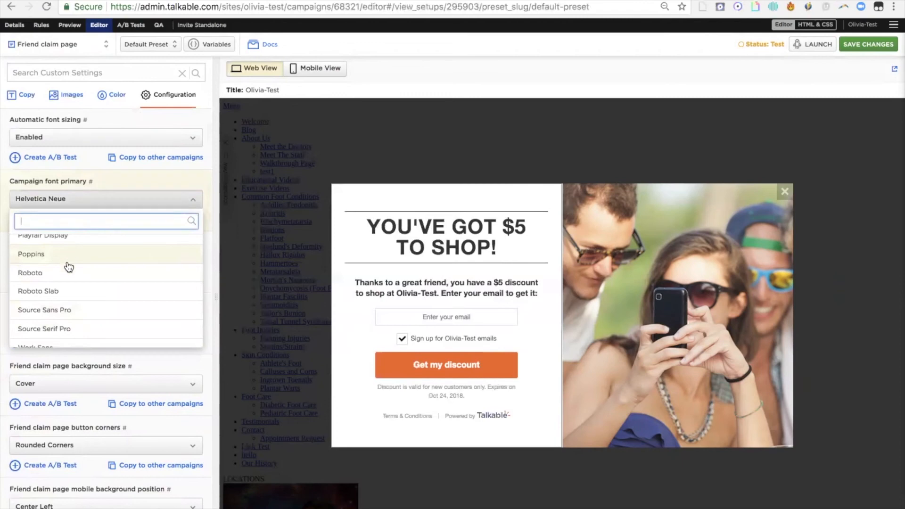
pyautogui.click(69, 273)
pyautogui.click(867, 44)
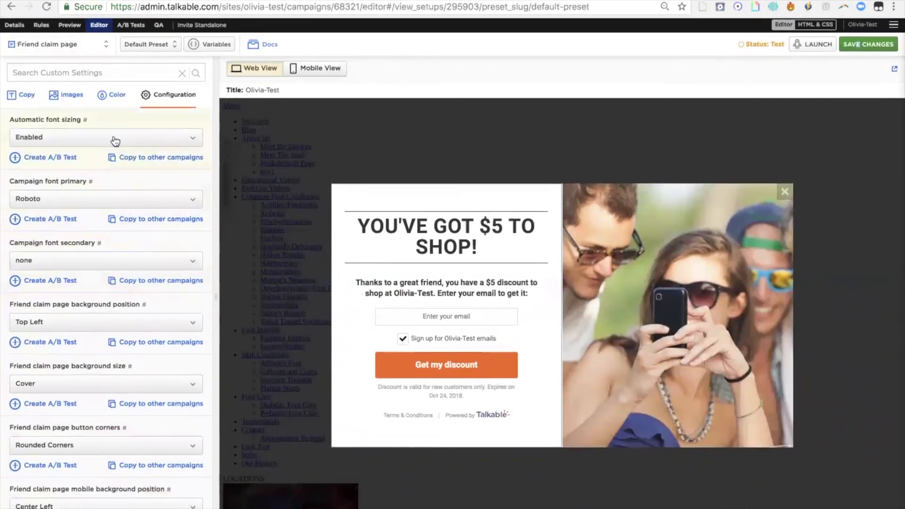
# Check the automatic font sizing options without choosing another value and save the Friend claim page.
pyautogui.click(128, 137)
pyautogui.click(128, 138)
pyautogui.click(863, 44)
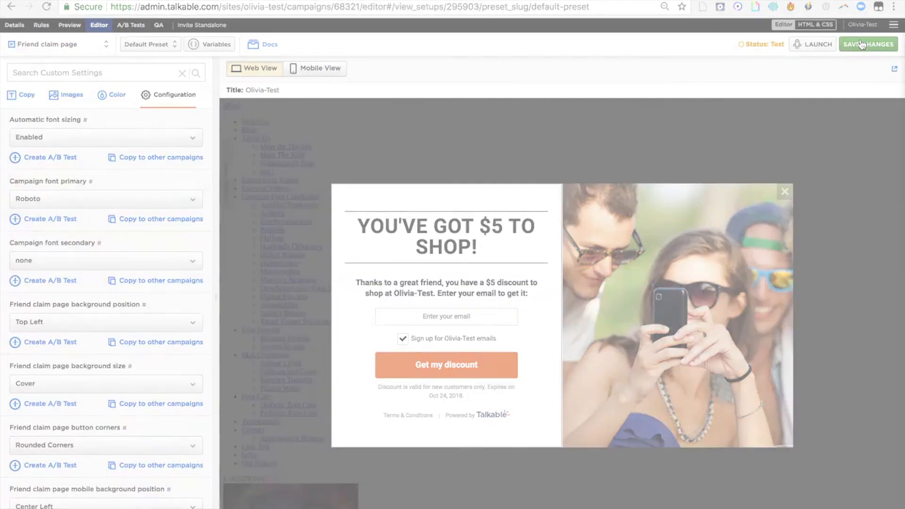